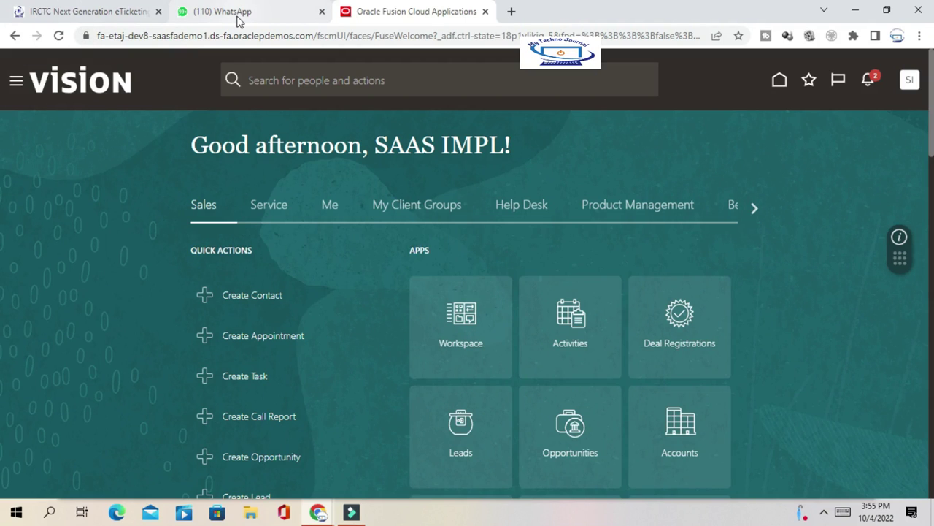
Open the File Import and Export work area from the Navigator's Tools group.
mouse_move(237, 20)
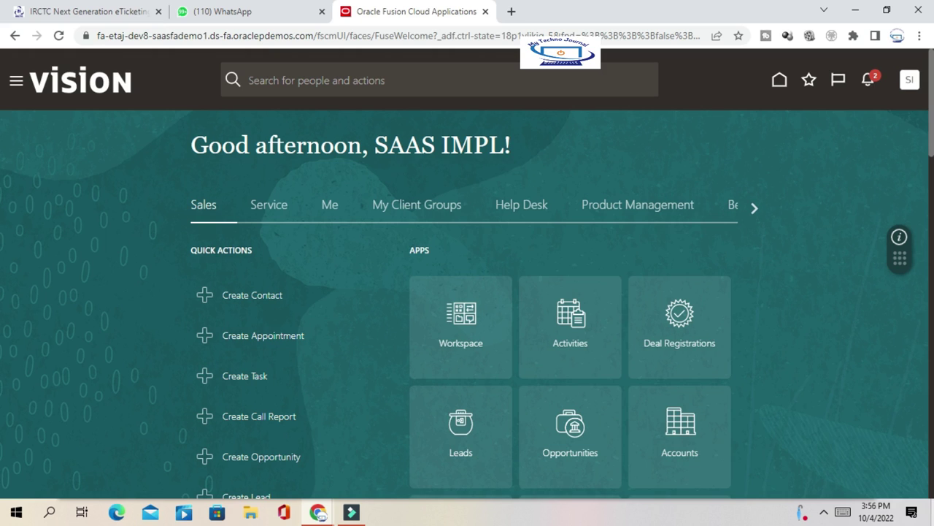
left_click(16, 80)
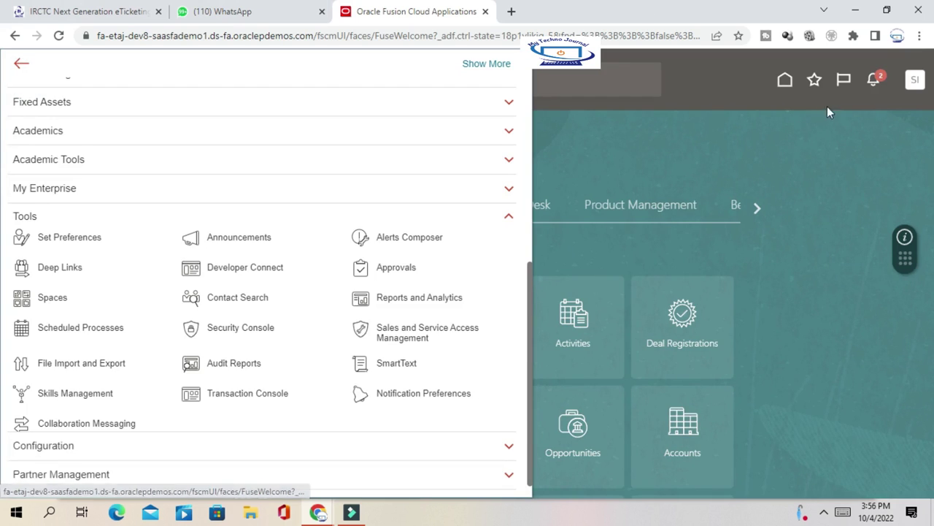
scroll(145, 276, "down", 1)
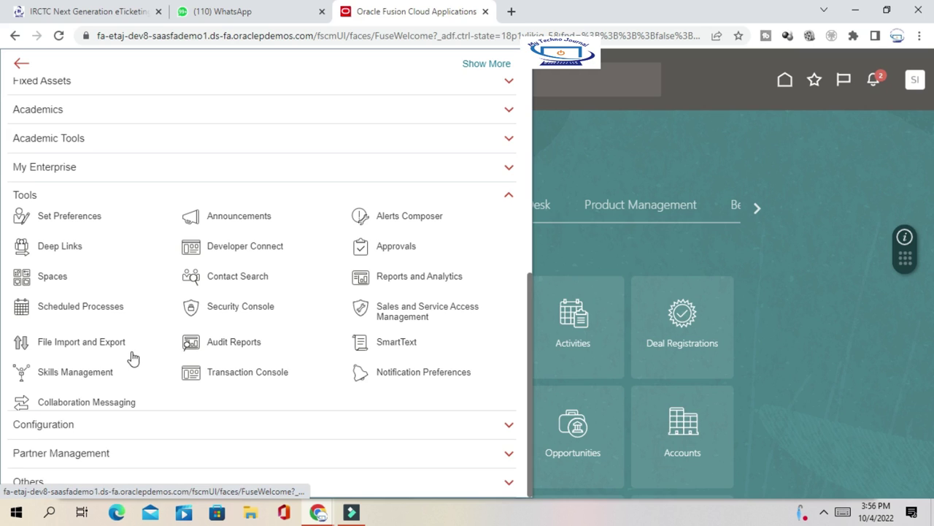
scroll(131, 351, "up", 2)
scroll(109, 321, "down", 2)
left_click(92, 343)
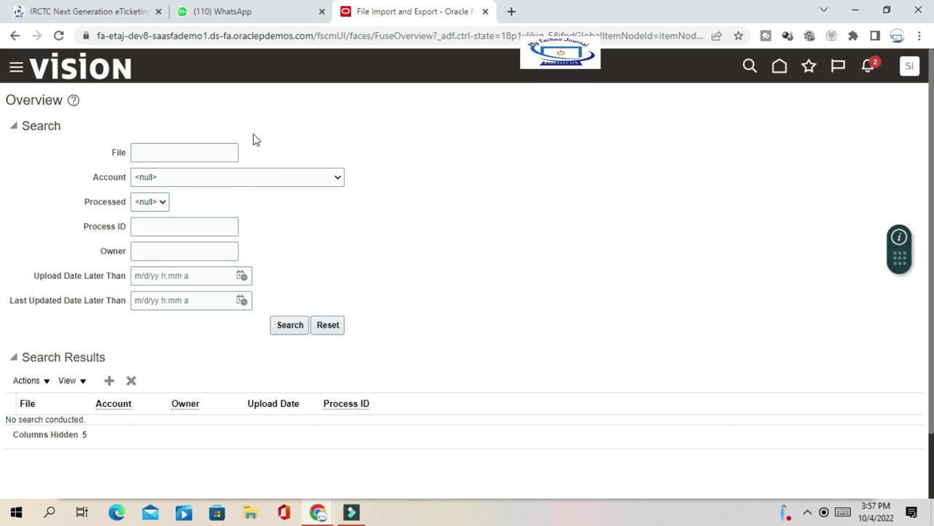
Choose fin/generalLedger/import from the file search's Account dropdown list.
left_click(196, 180)
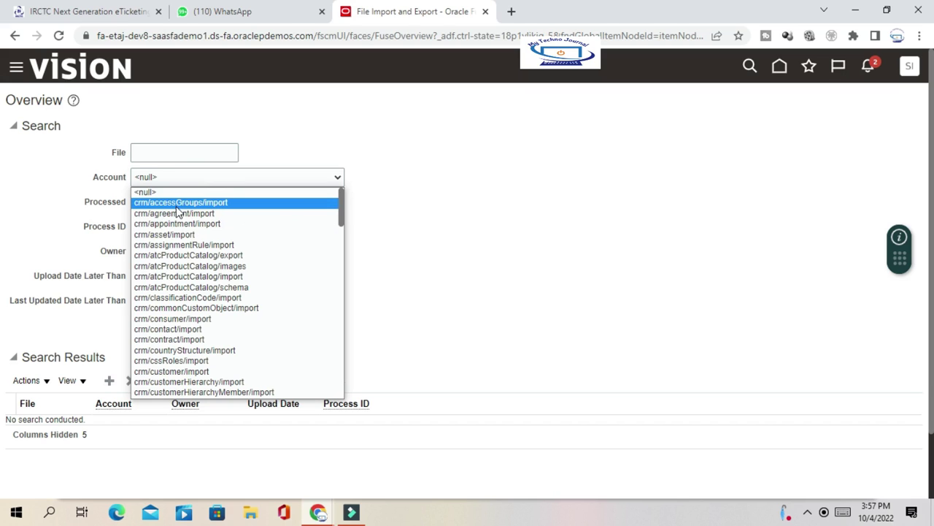
left_click_drag(342, 209, 339, 318)
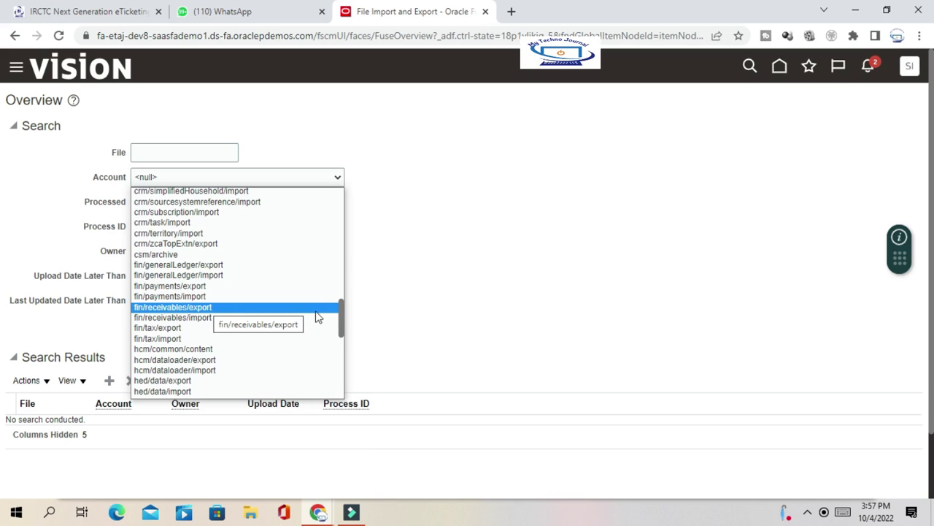
left_click_drag(344, 318, 302, 292)
scroll(159, 326, "up", 8)
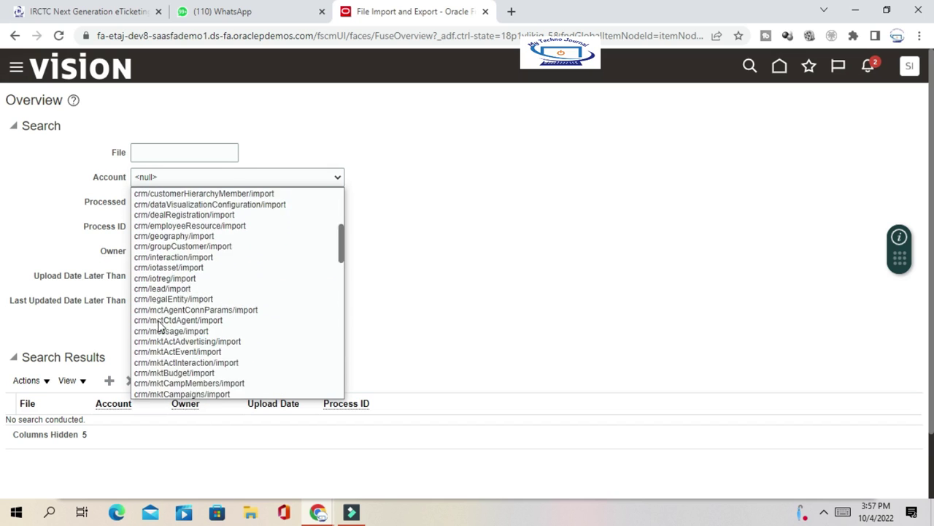
scroll(159, 326, "down", 10)
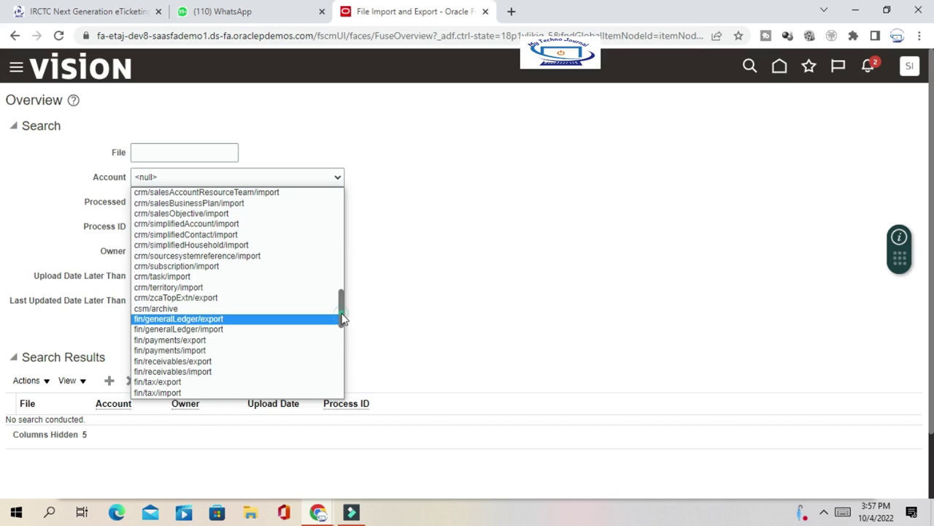
scroll(340, 319, "down", 2)
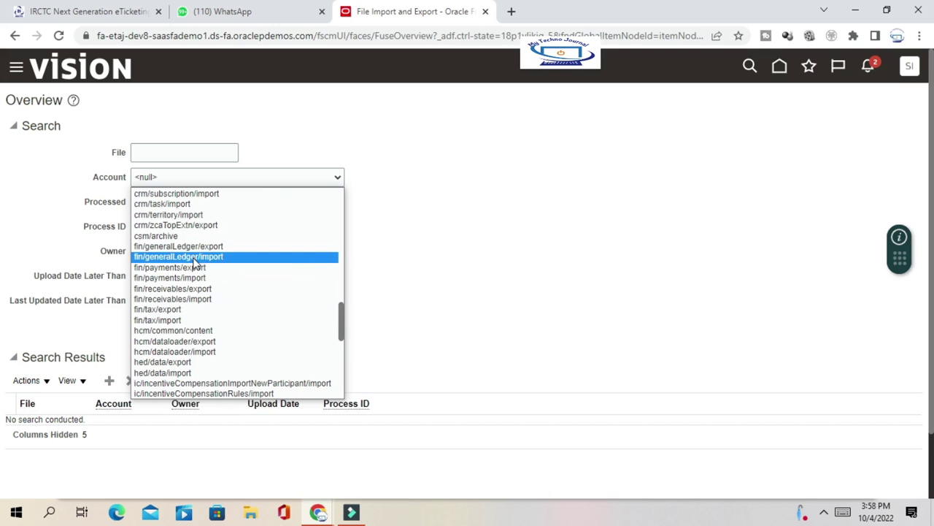
left_click(196, 257)
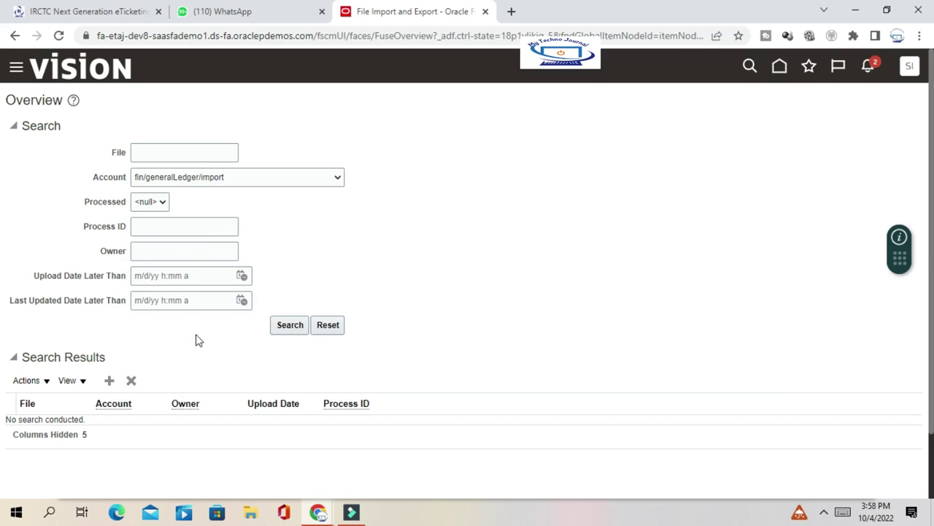
Run the search and review the GlInterface files with their upload dates and process IDs.
left_click(290, 324)
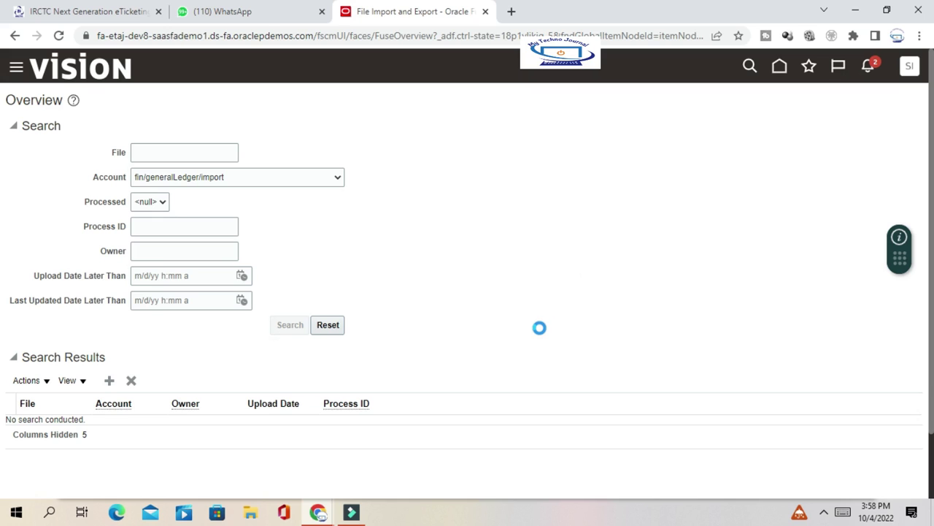
scroll(529, 312, "down", 1)
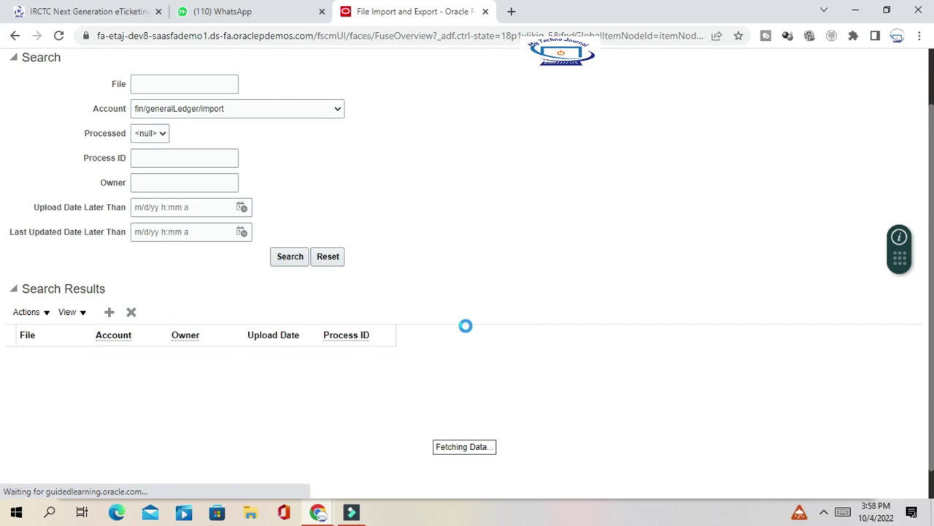
scroll(198, 369, "down", 4)
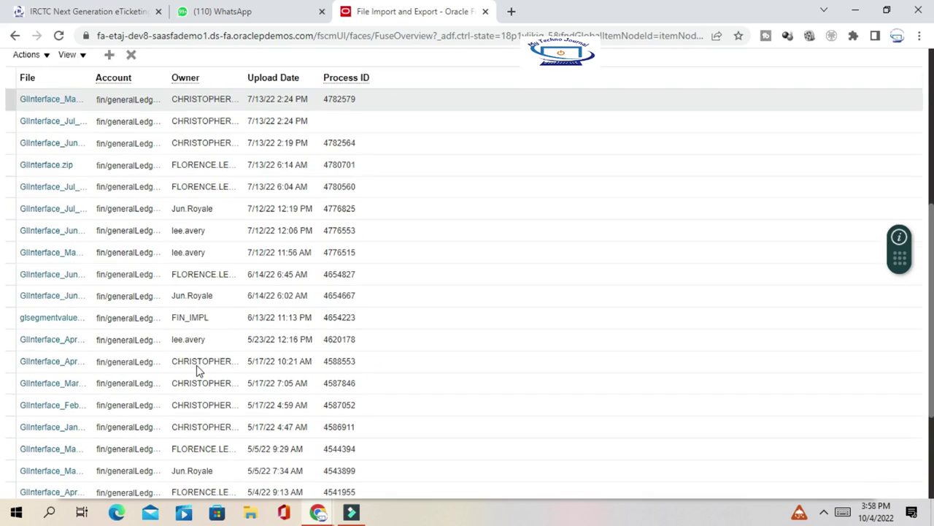
scroll(107, 276, "up", 3)
scroll(108, 327, "up", 2)
scroll(280, 352, "down", 4)
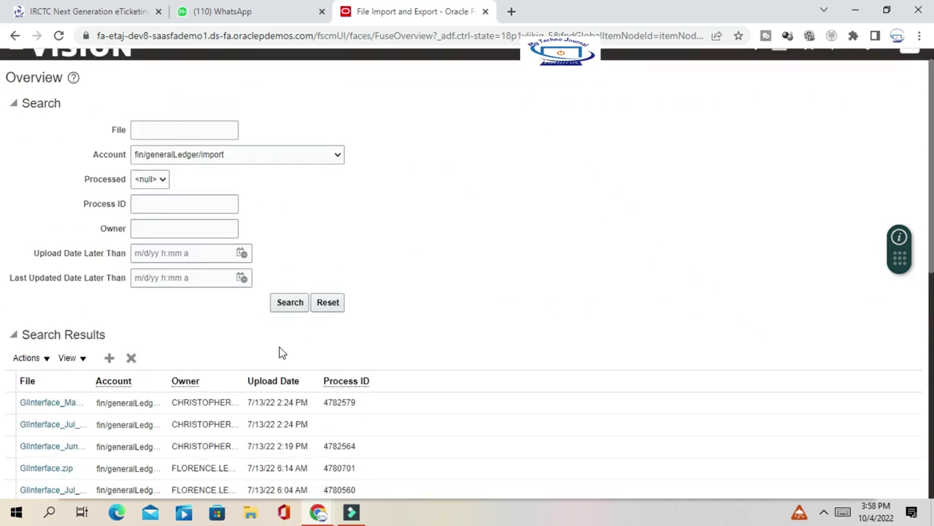
scroll(152, 292, "up", 2)
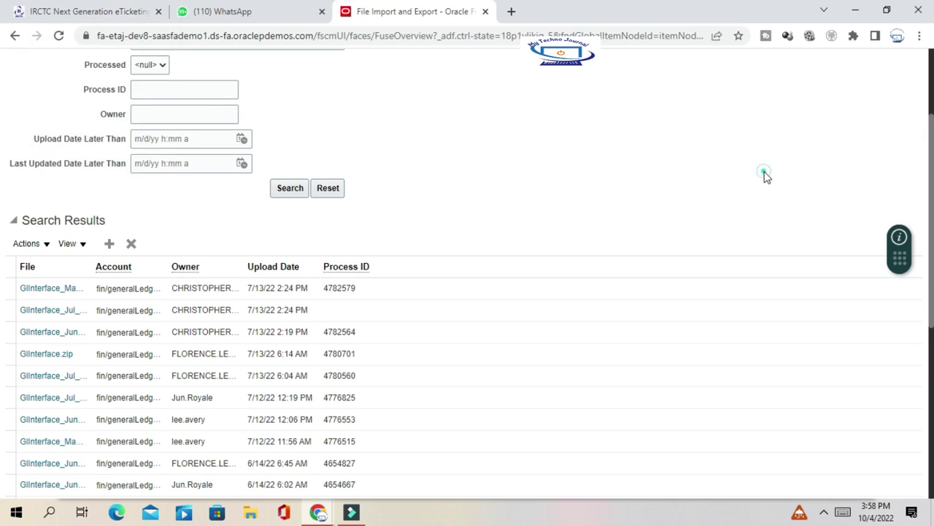
scroll(437, 314, "up", 1)
scroll(467, 305, "up", 3)
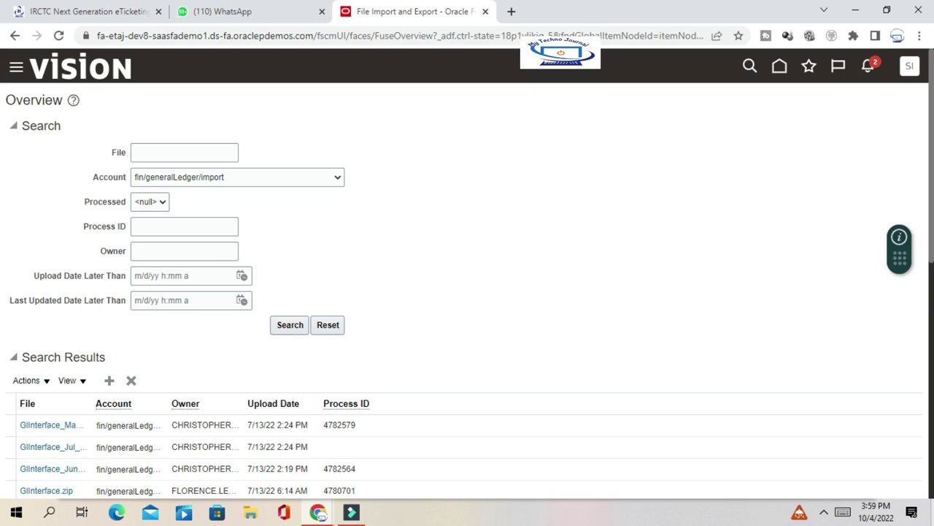
Reselect fin/generalLedger/import as the Account and rerun the file search.
left_click(278, 180)
left_click(492, 221)
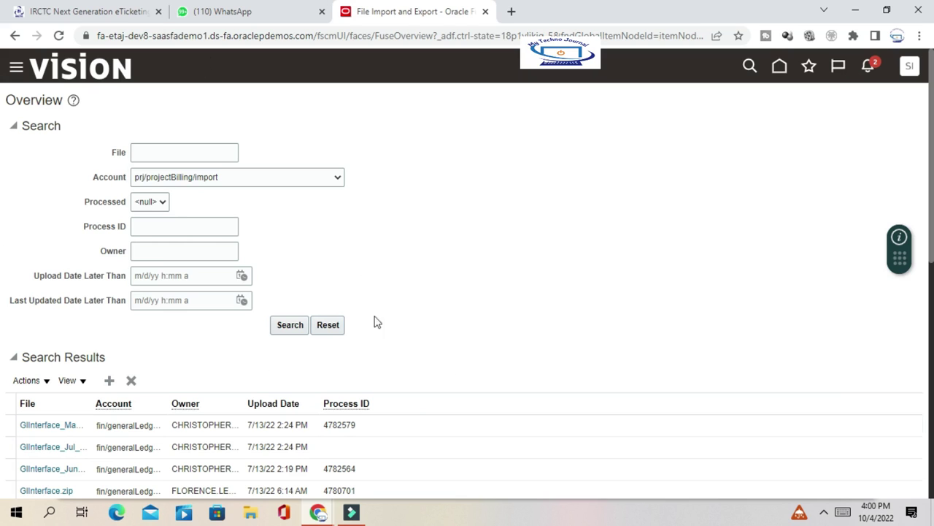
left_click(227, 181)
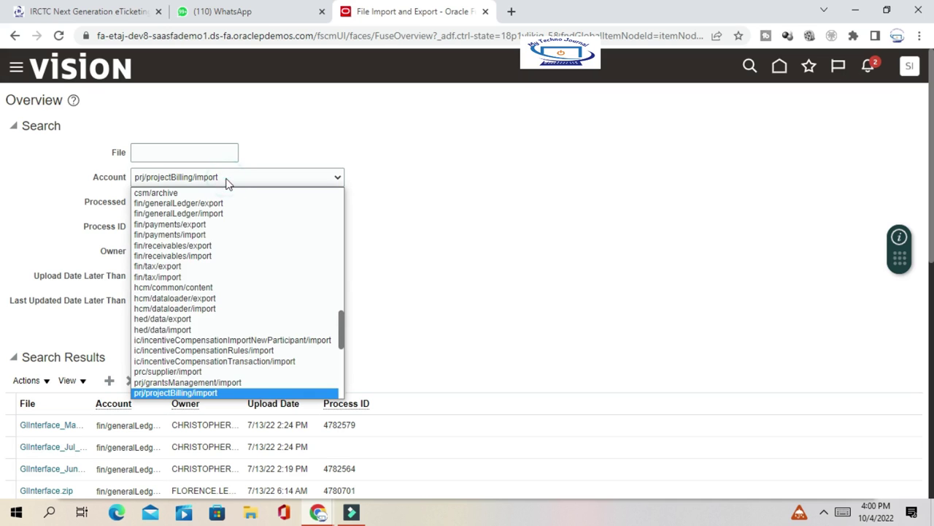
left_click(199, 215)
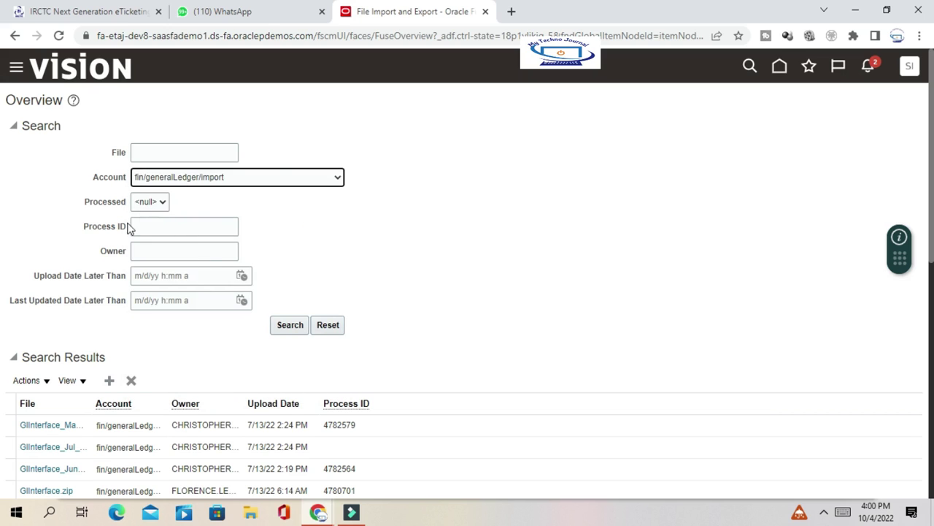
left_click(299, 323)
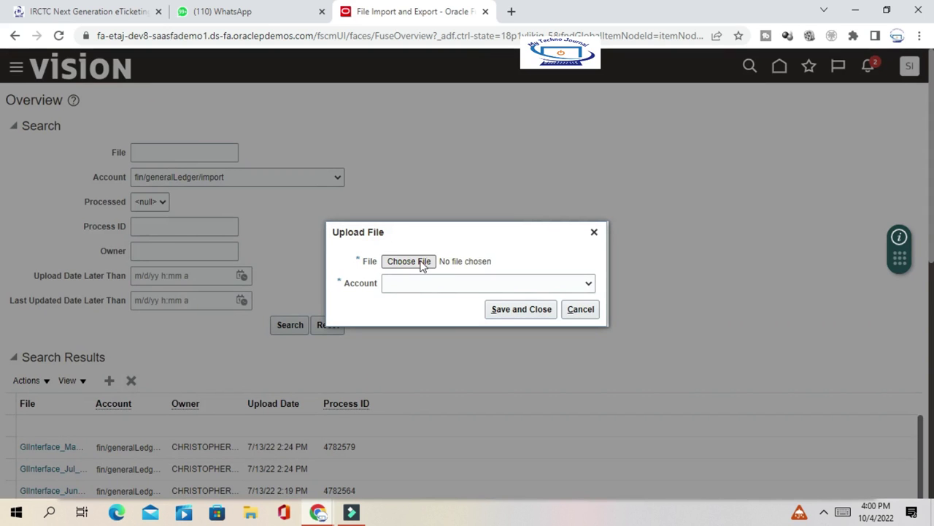
left_click(422, 262)
left_click(421, 261)
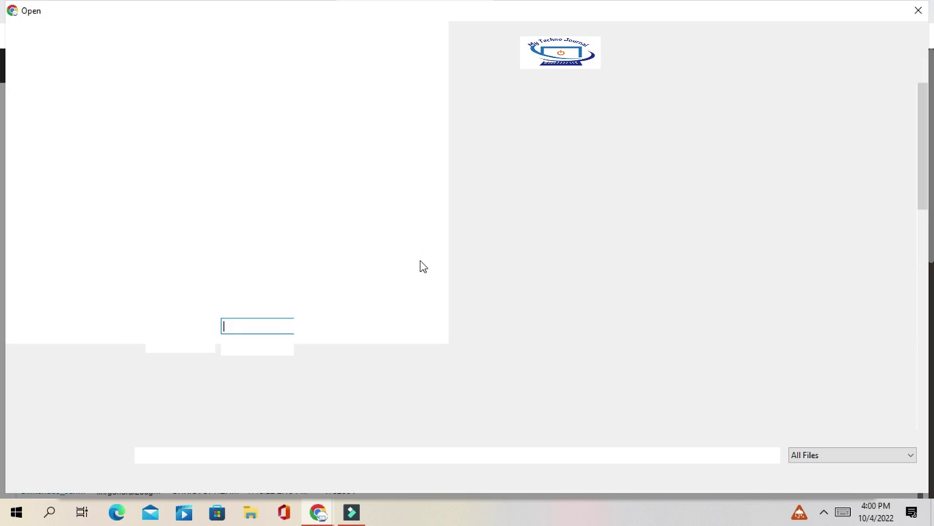
key("Escape")
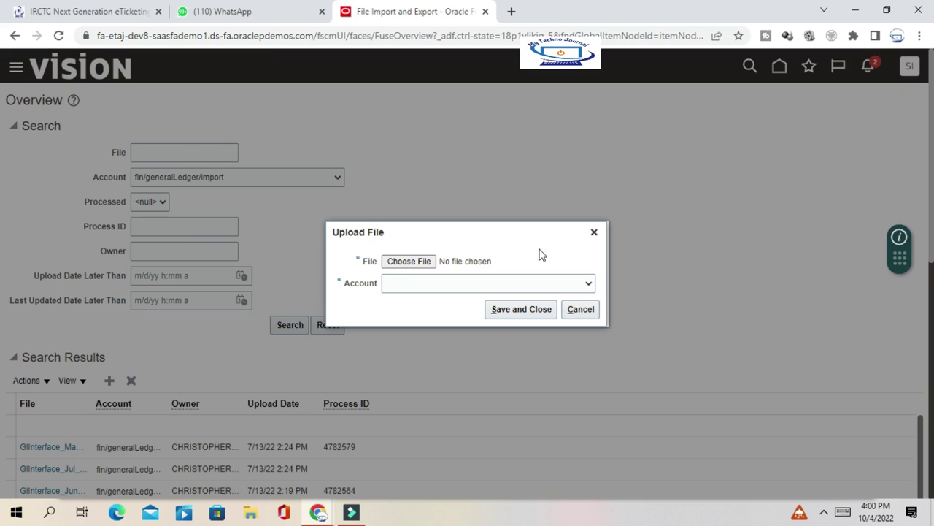
left_click(594, 232)
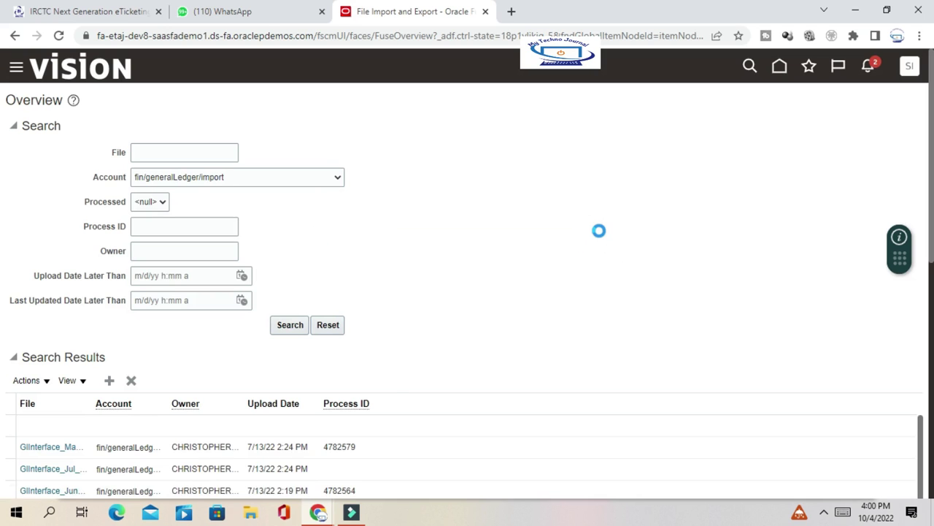